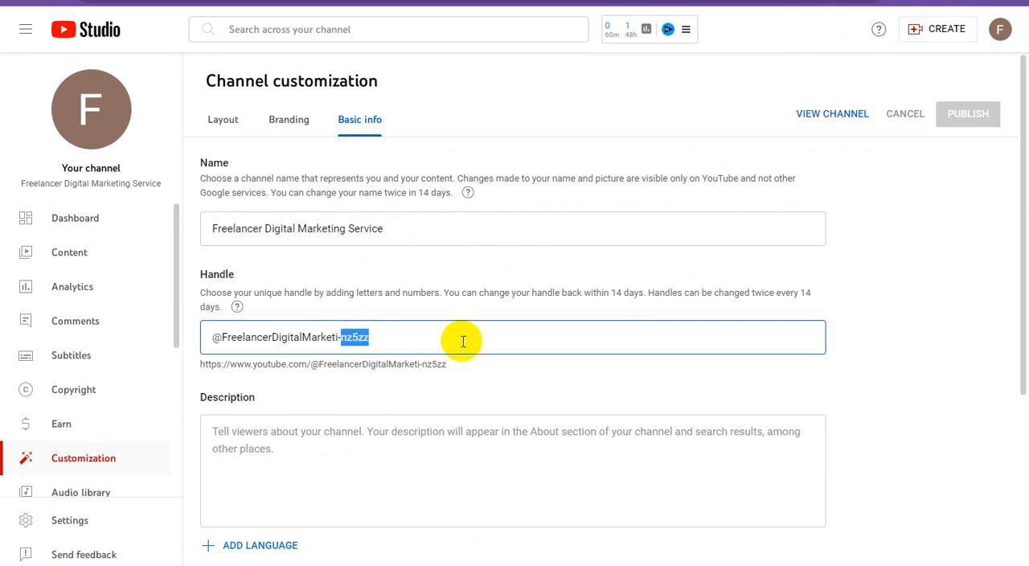
{"action": "key", "text": "BackSpace"}
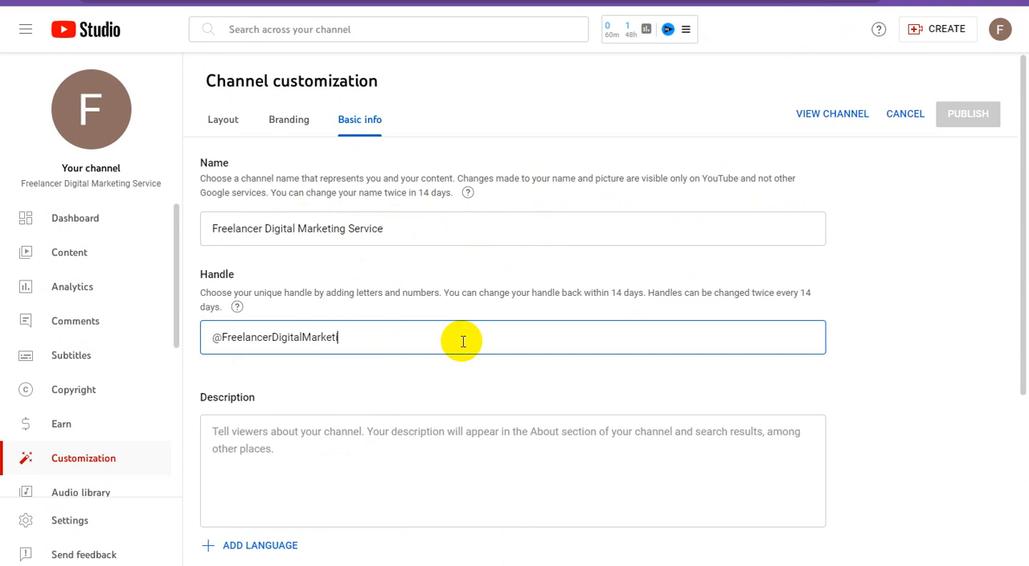
{"action": "type", "text": "ng"}
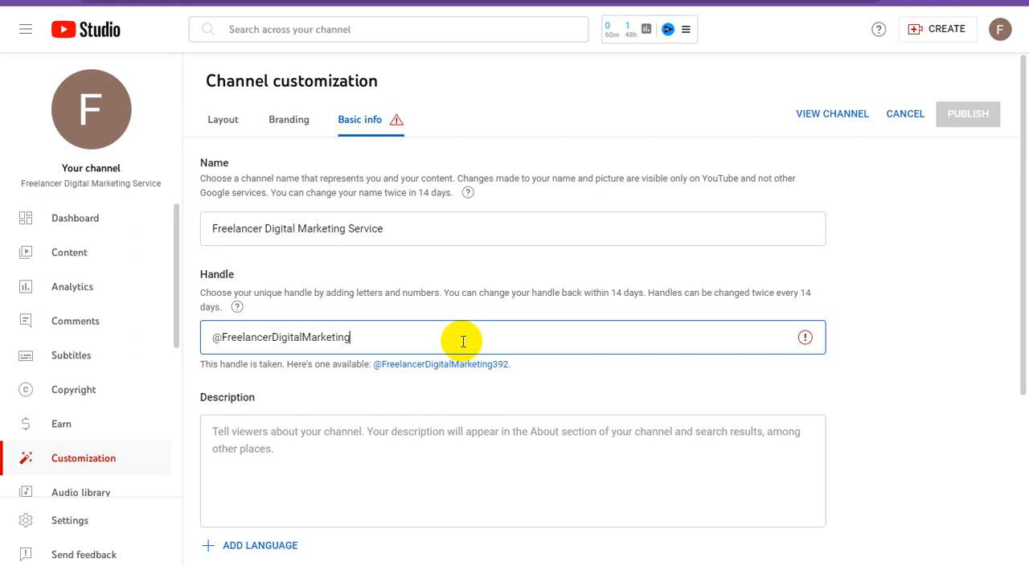
{"action": "type", "text": "service"}
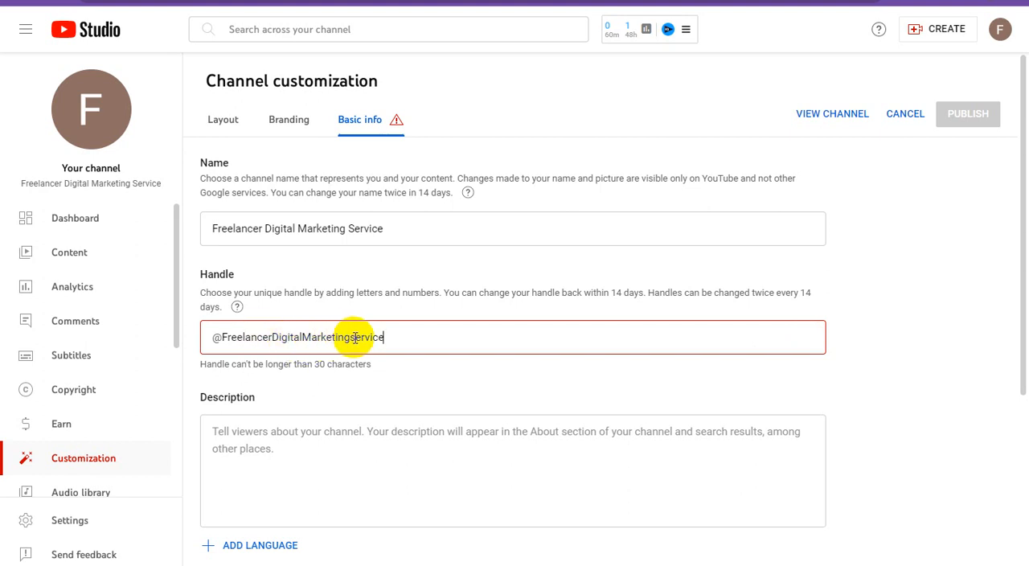
Try "support" in place of "service" at the end of the channel handle
{"action": "left_click_drag", "start_coordinate": [351, 338], "coordinate": [412, 342]}
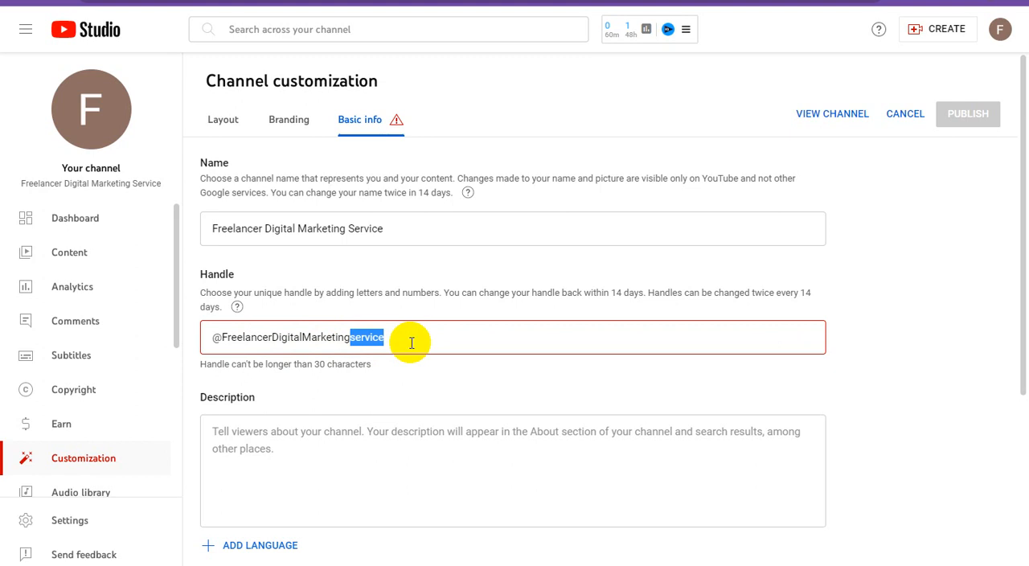
{"action": "key", "text": "BackSpace"}
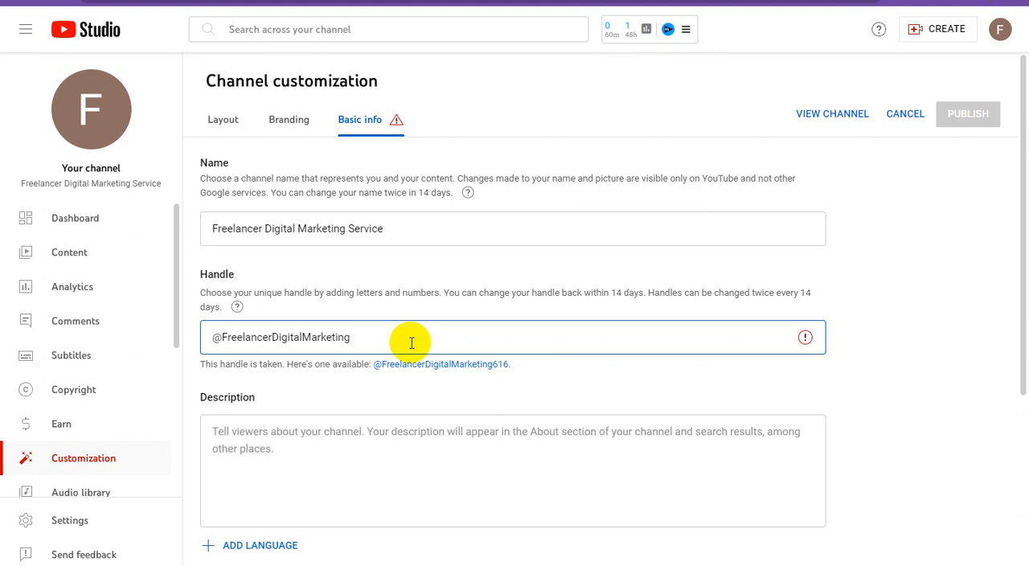
{"action": "type", "text": "su"}
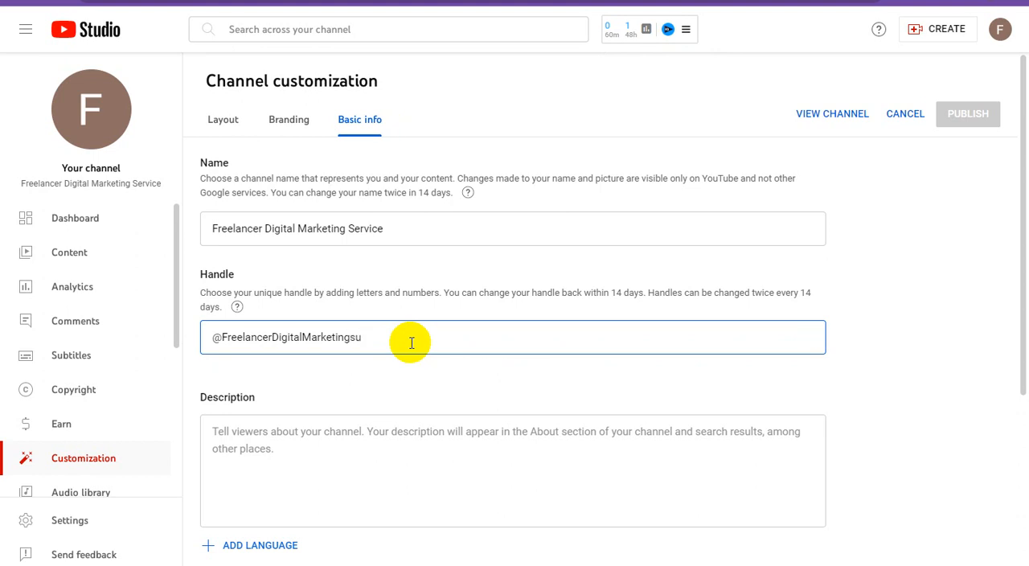
{"action": "type", "text": "pport"}
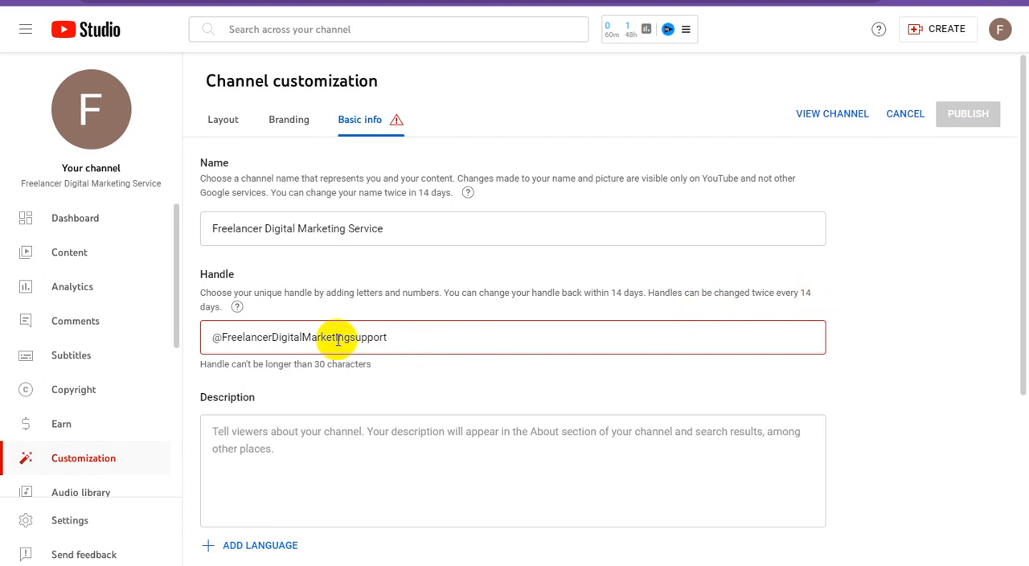
{"action": "left_click_drag", "start_coordinate": [351, 338], "coordinate": [389, 340]}
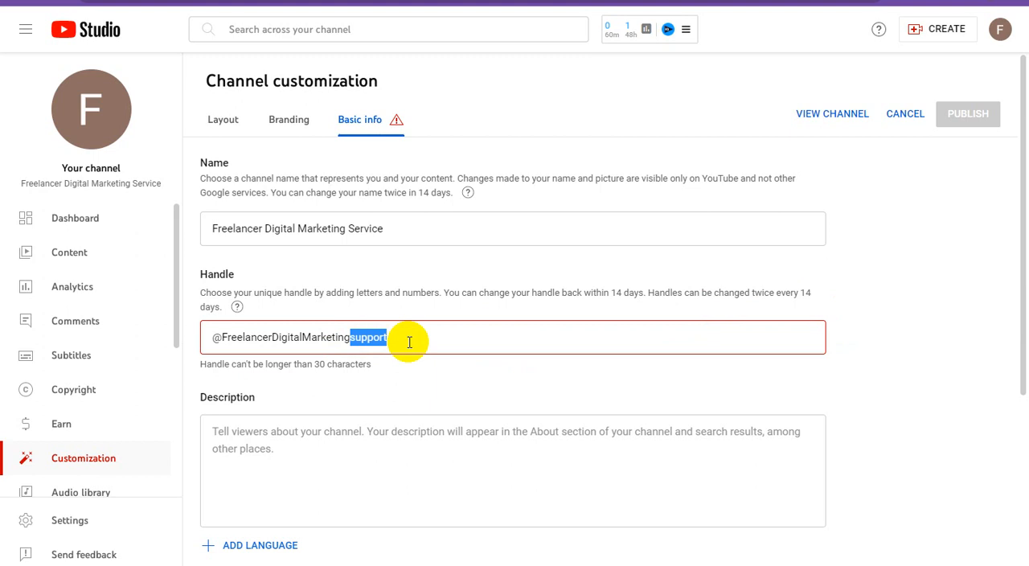
{"action": "key", "text": "BackSpace"}
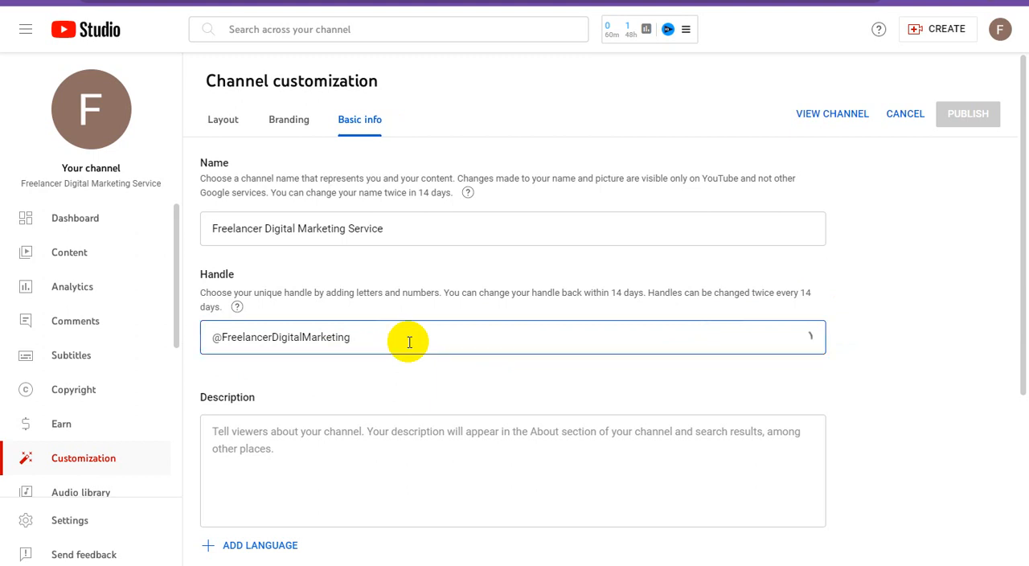
{"action": "type", "text": "live"}
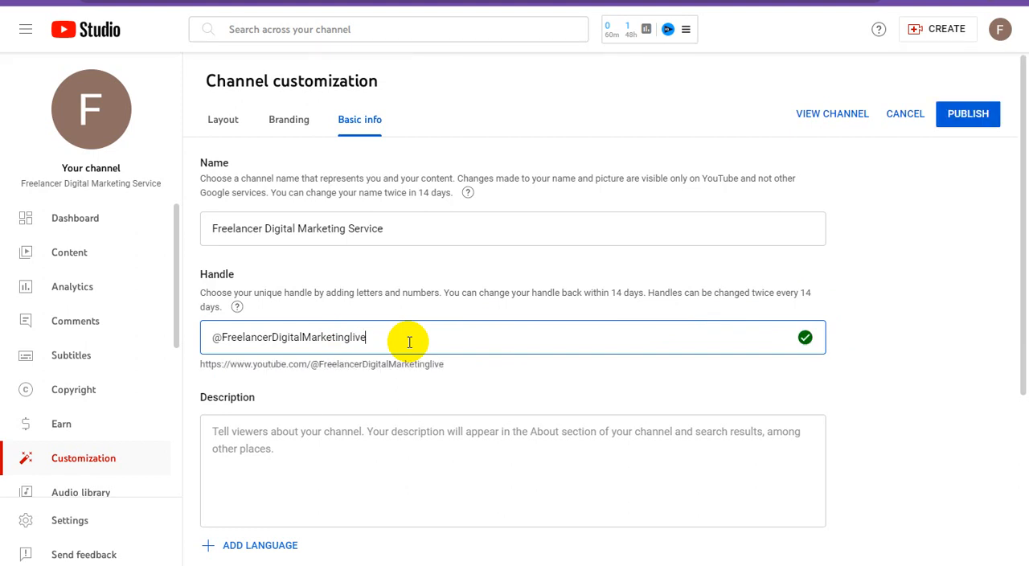
Copy the channel name "Freelancer Digital Marketing Service" into the channel description
{"action": "left_click", "coordinate": [295, 232]}
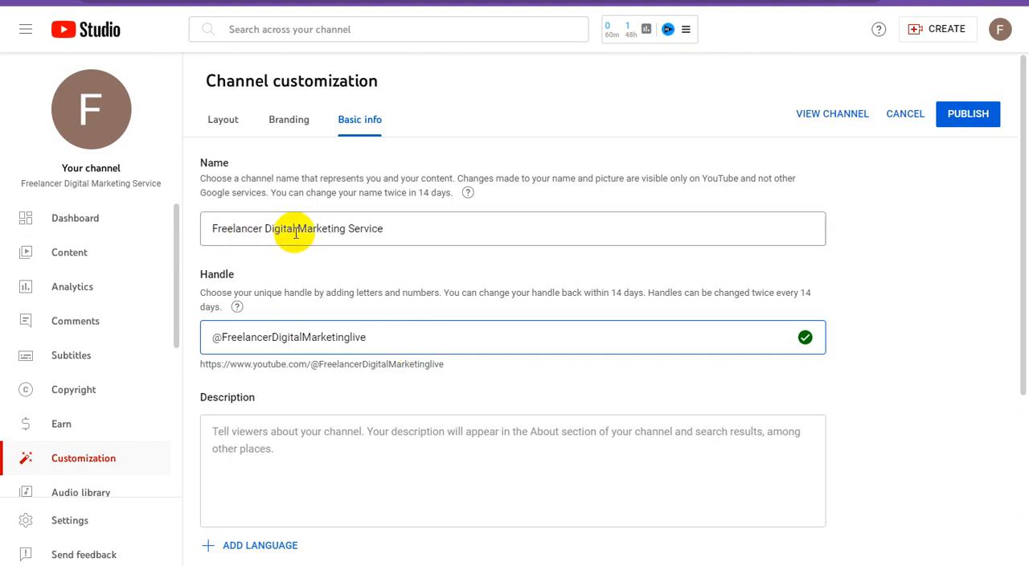
{"action": "triple_click", "coordinate": [299, 228]}
{"action": "key", "text": "ctrl+c"}
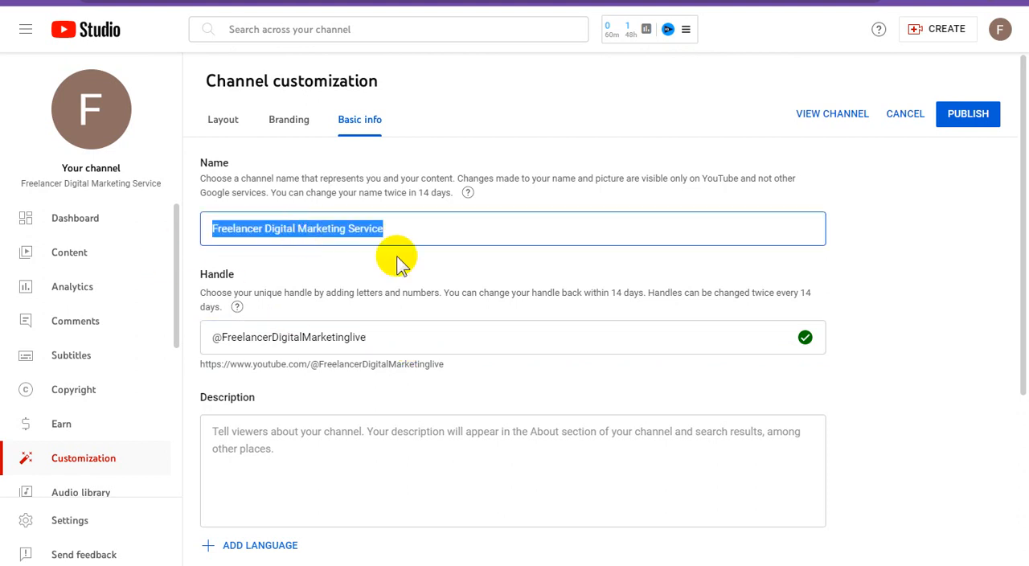
{"action": "left_click", "coordinate": [336, 442]}
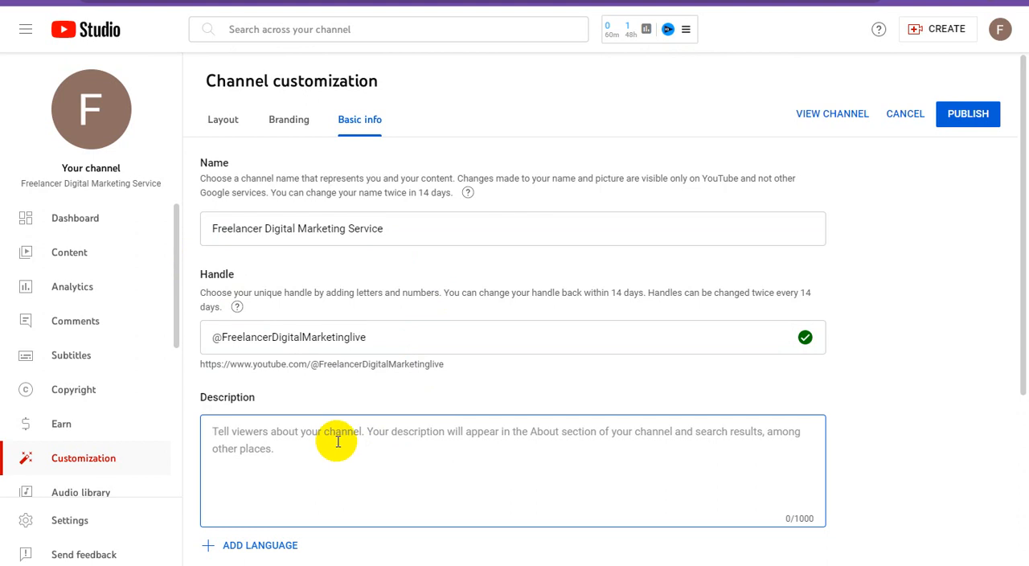
{"action": "key", "text": "ctrl+v"}
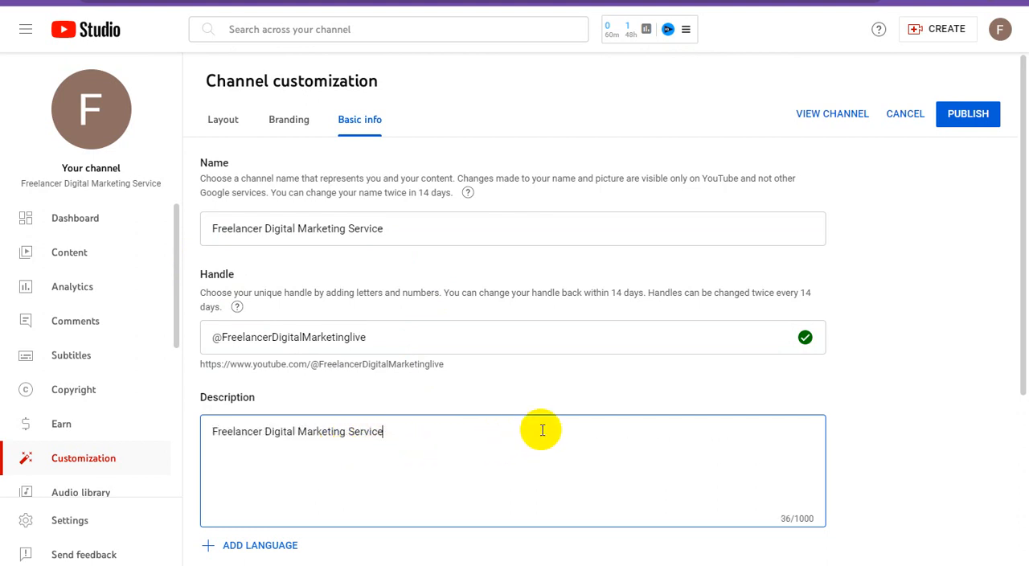
Dismiss the tip about links and view the channel translation options without adding a language
{"action": "scroll", "coordinate": [543, 430], "scroll_direction": "down", "scroll_amount": 3}
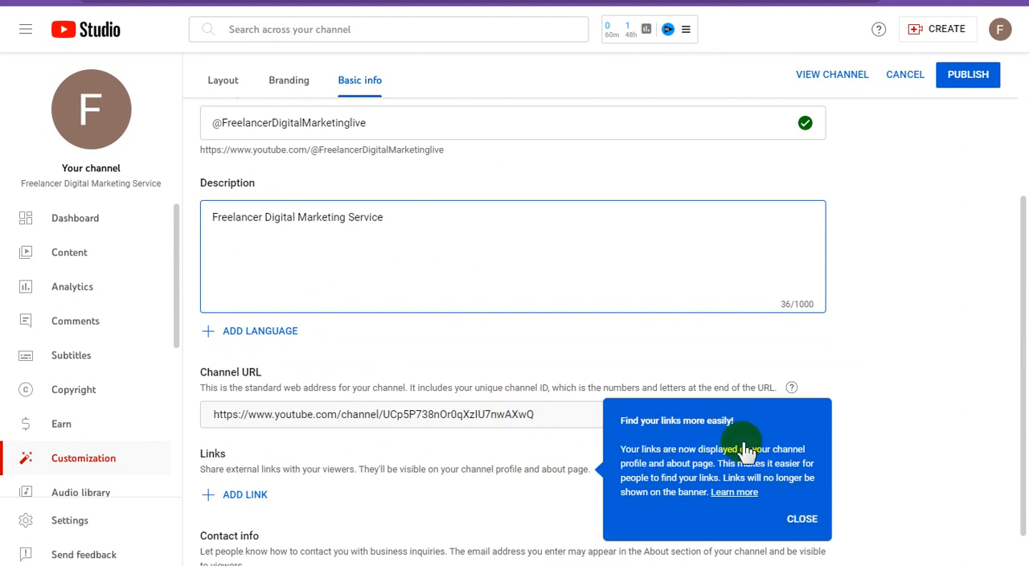
{"action": "left_click", "coordinate": [813, 519]}
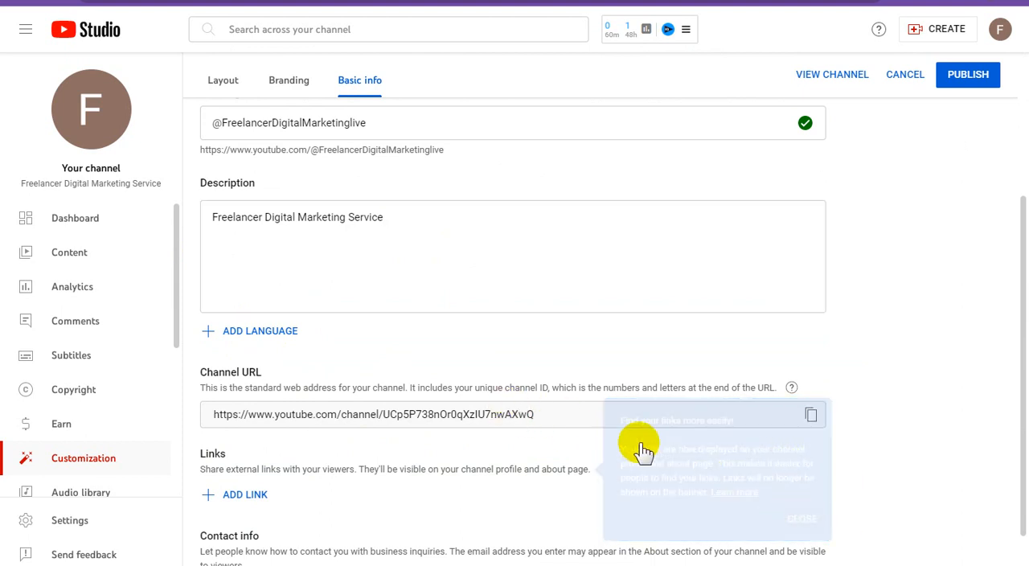
{"action": "left_click", "coordinate": [279, 332]}
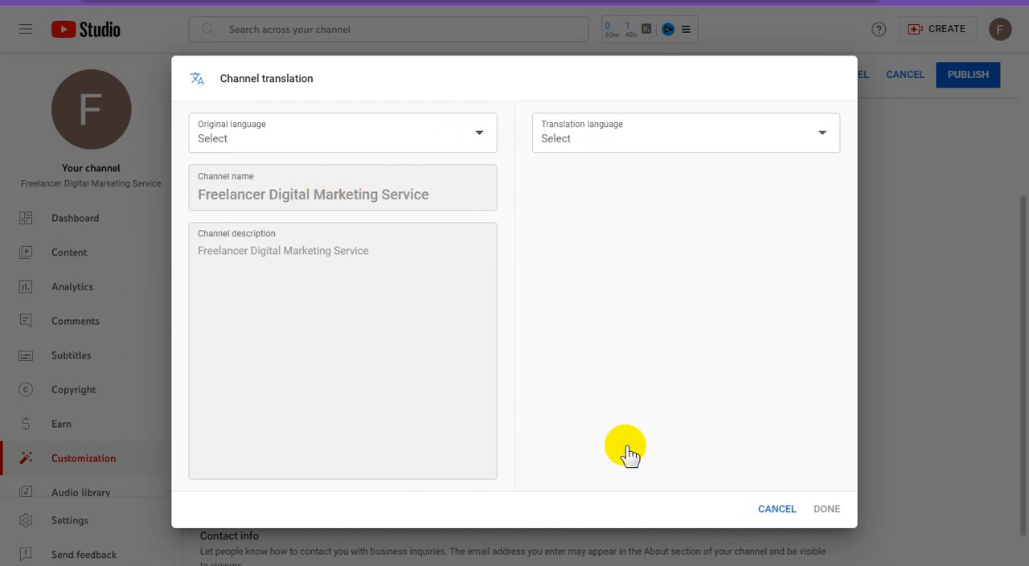
{"action": "left_click", "coordinate": [776, 509]}
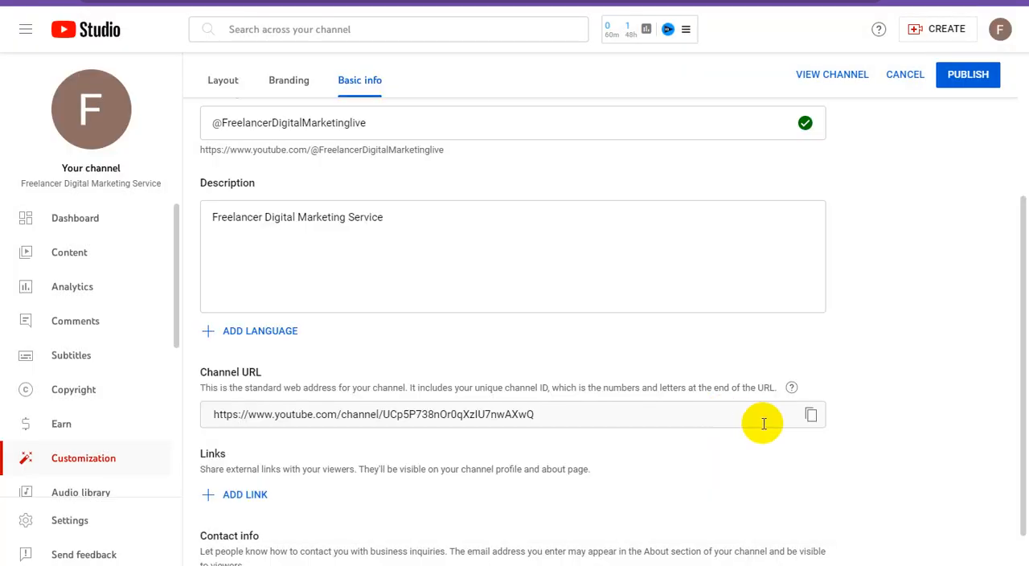
Add a profile link titled "Freelancer Digital Marketing Service", copying the title from the YouTube channel page
{"action": "scroll", "coordinate": [764, 424], "scroll_direction": "down", "scroll_amount": 1}
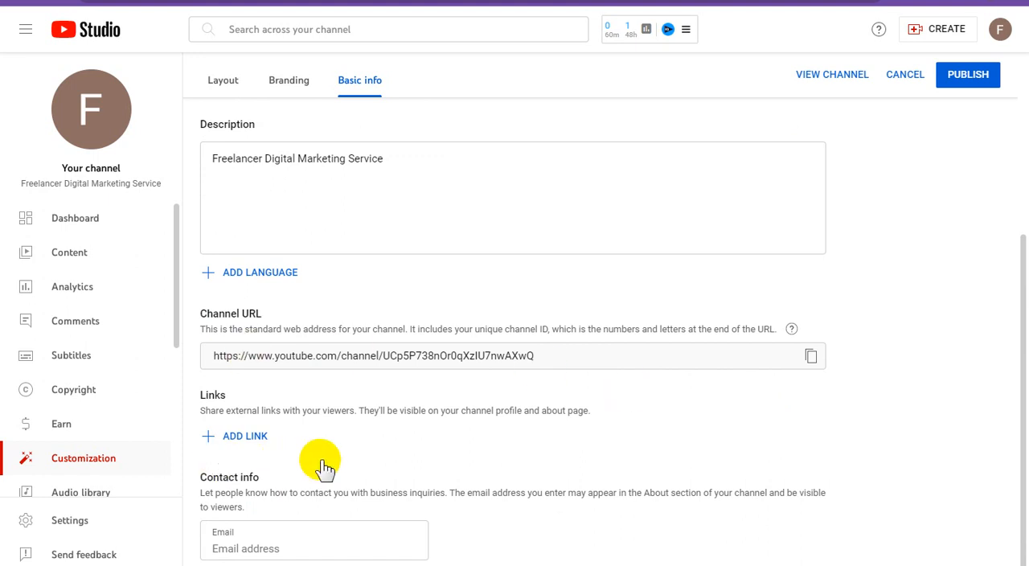
{"action": "left_click", "coordinate": [248, 436]}
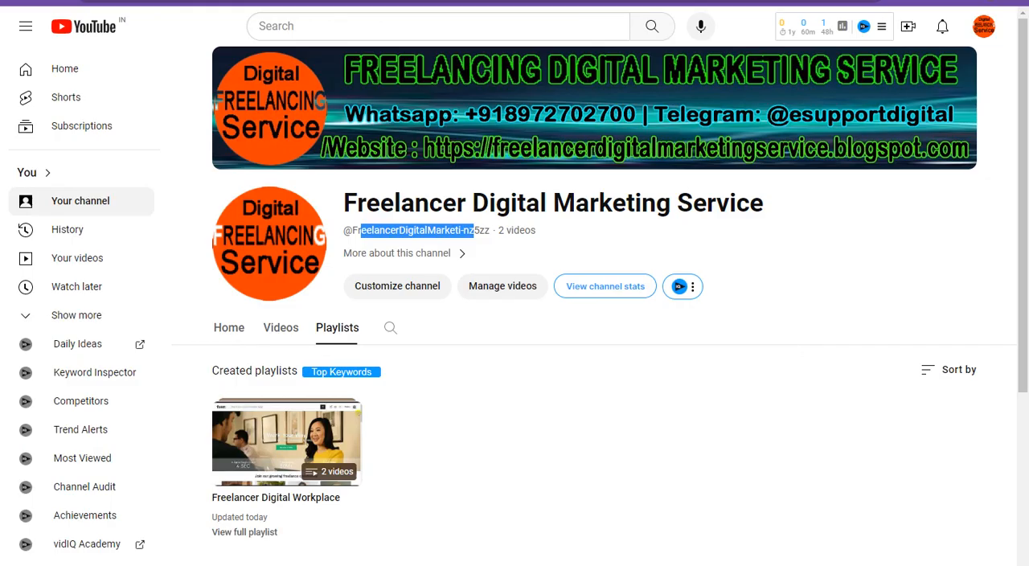
{"action": "triple_click", "coordinate": [530, 202]}
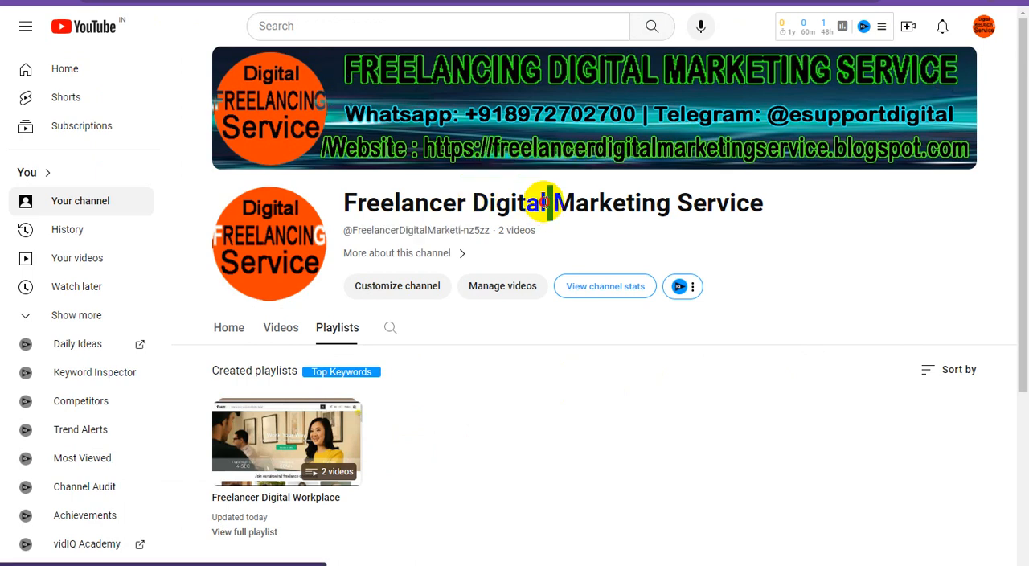
{"action": "right_click", "coordinate": [538, 203]}
{"action": "left_click", "coordinate": [566, 211]}
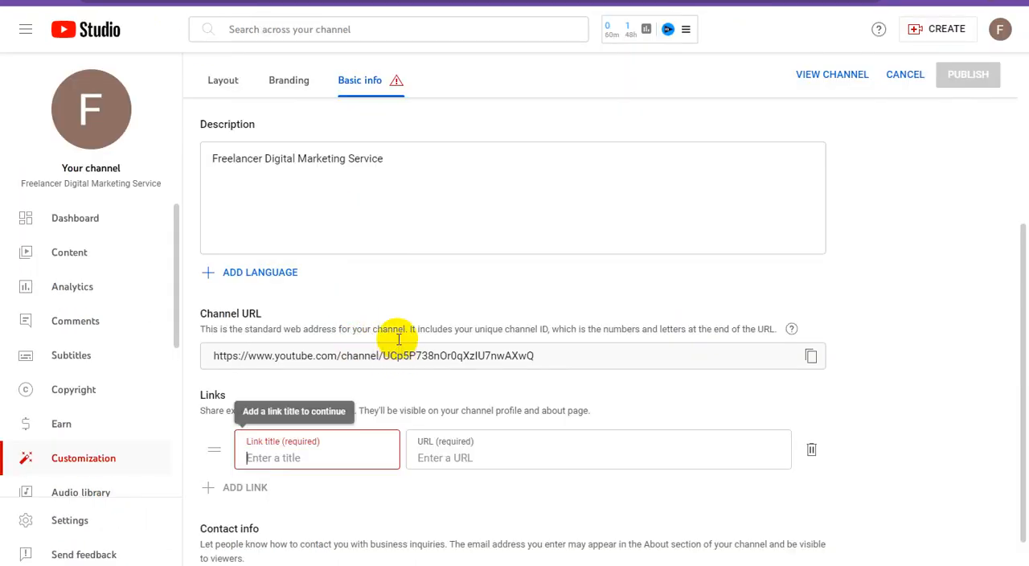
{"action": "key", "text": "ctrl+v"}
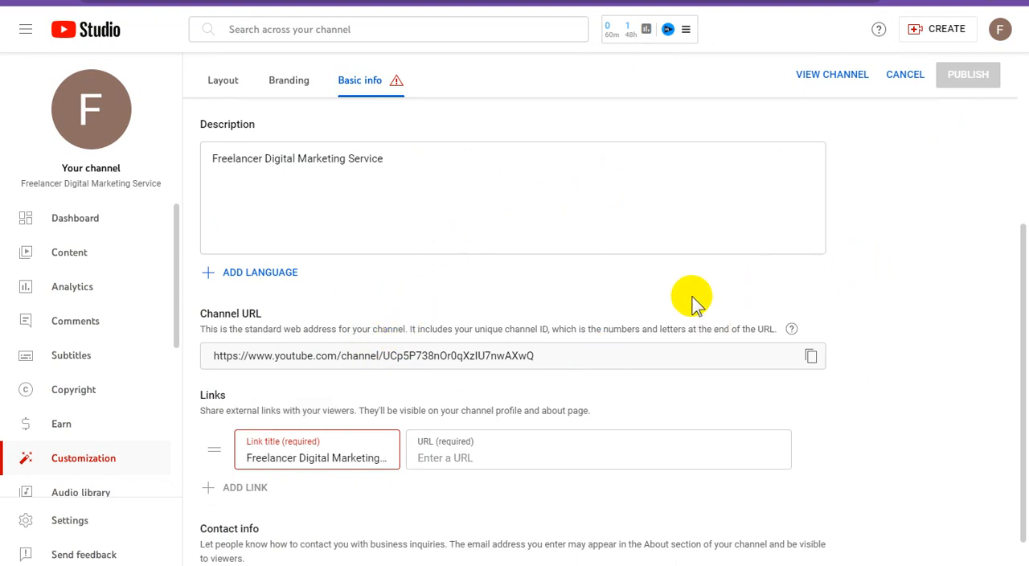
{"action": "left_click", "coordinate": [462, 455]}
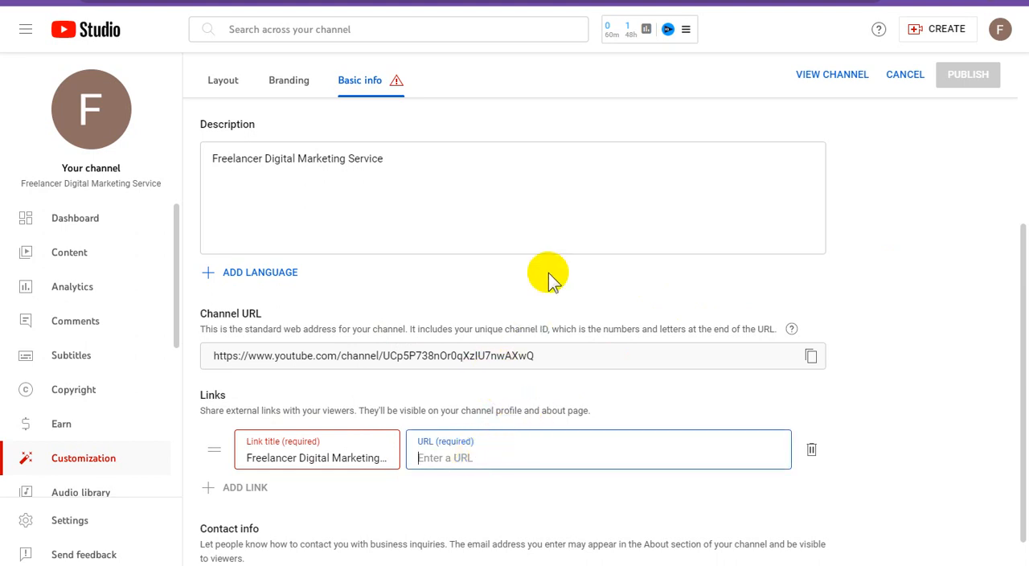
{"action": "left_click", "coordinate": [573, 0]}
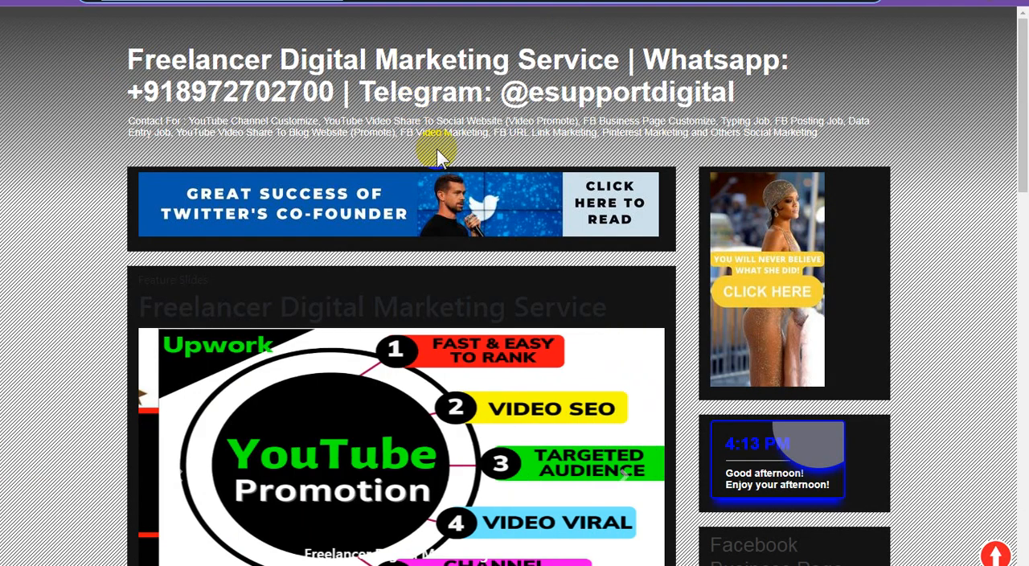
{"action": "left_click", "coordinate": [132, 0]}
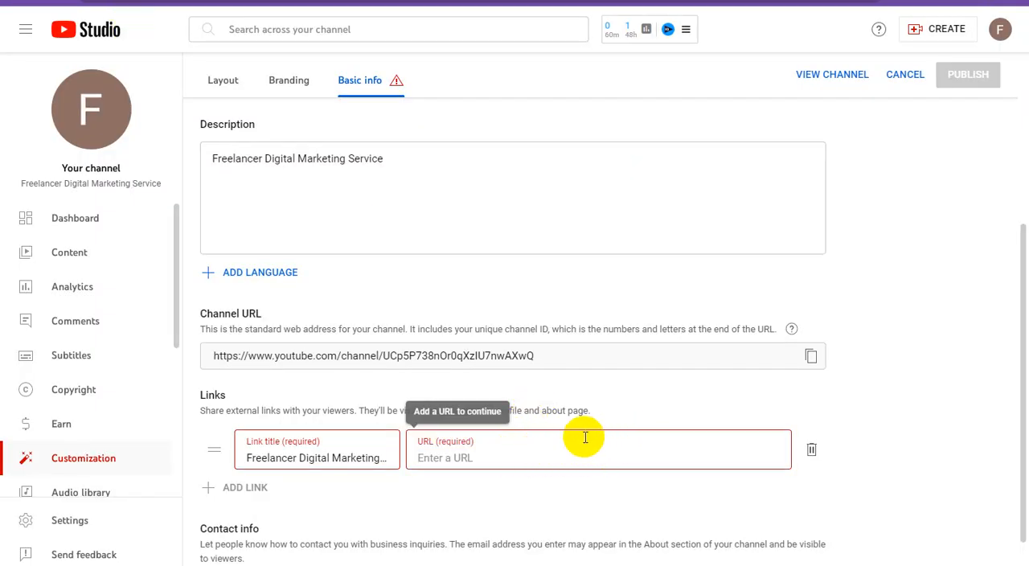
{"action": "left_click", "coordinate": [554, 456]}
{"action": "key", "text": "ctrl+v"}
{"action": "left_click", "coordinate": [919, 357]}
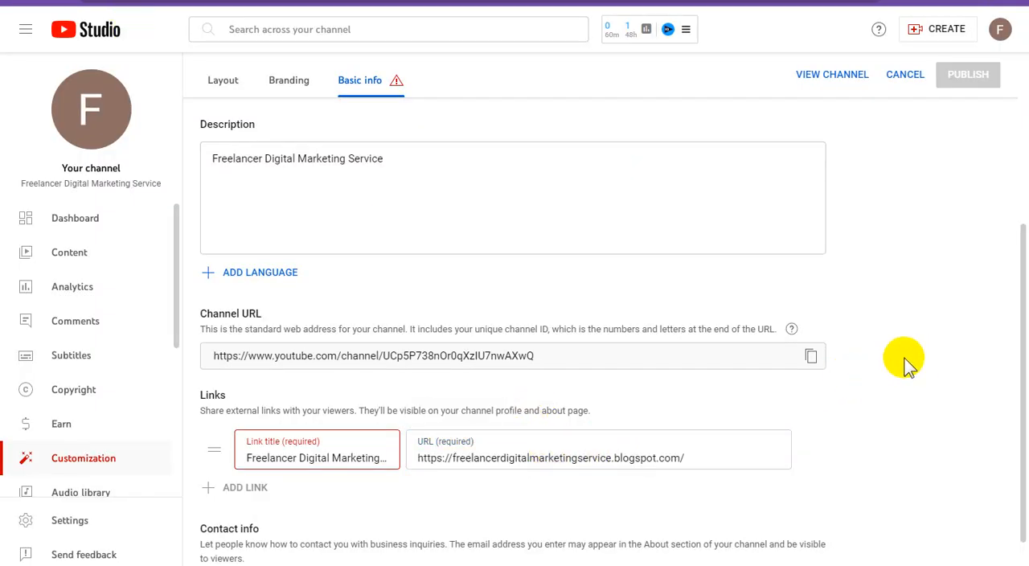
Shorten the link title to "Freelancer Digital Marketing"
{"action": "left_click", "coordinate": [336, 457]}
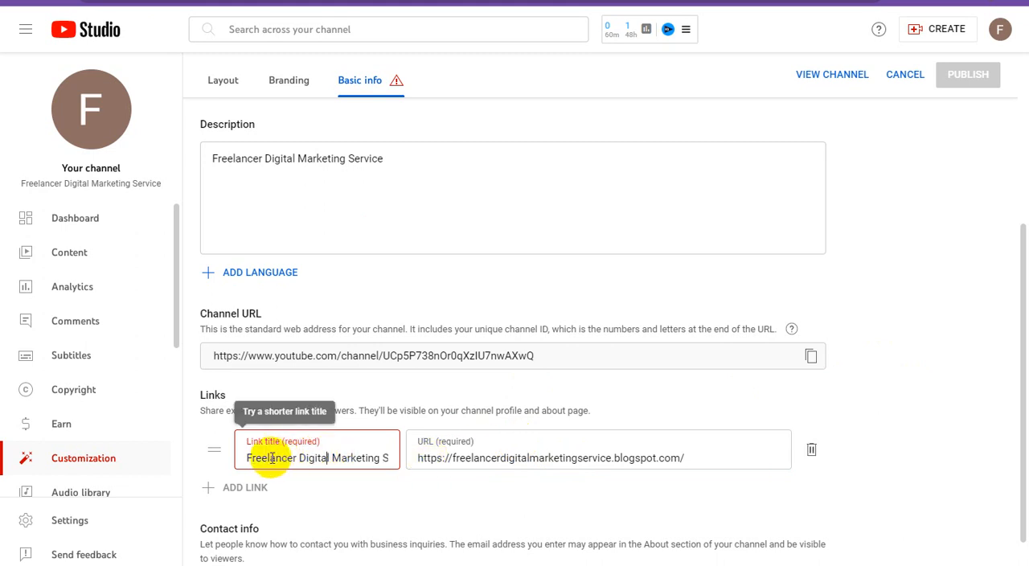
{"action": "left_click_drag", "start_coordinate": [299, 458], "coordinate": [396, 469]}
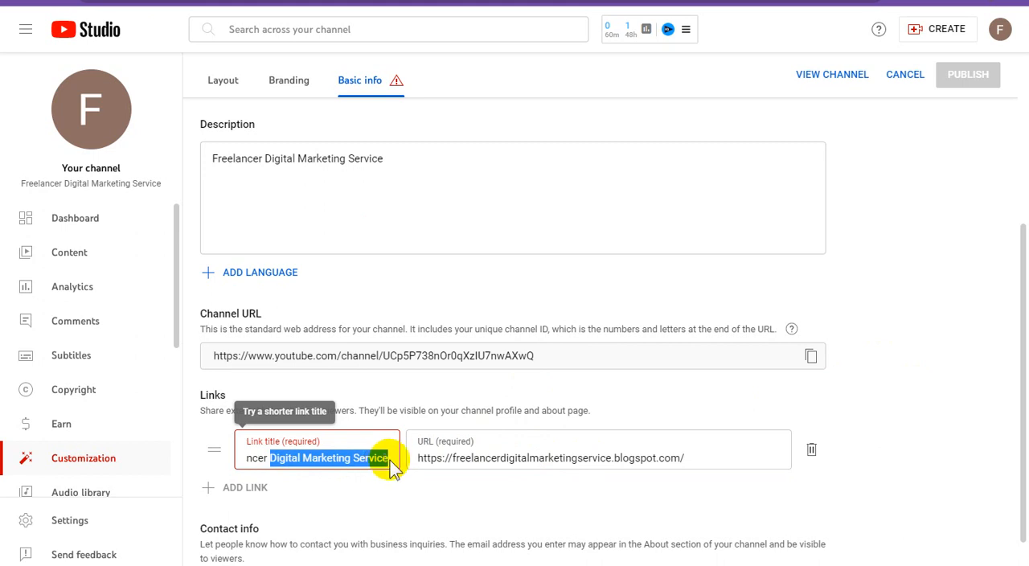
{"action": "left_click", "coordinate": [389, 460]}
{"action": "left_click", "coordinate": [361, 458]}
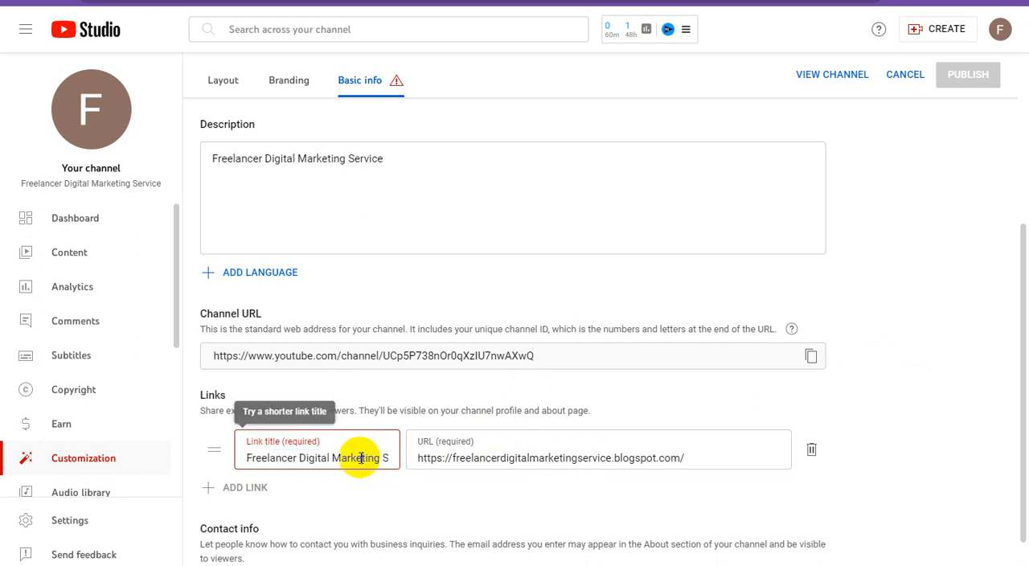
{"action": "left_click", "coordinate": [892, 338]}
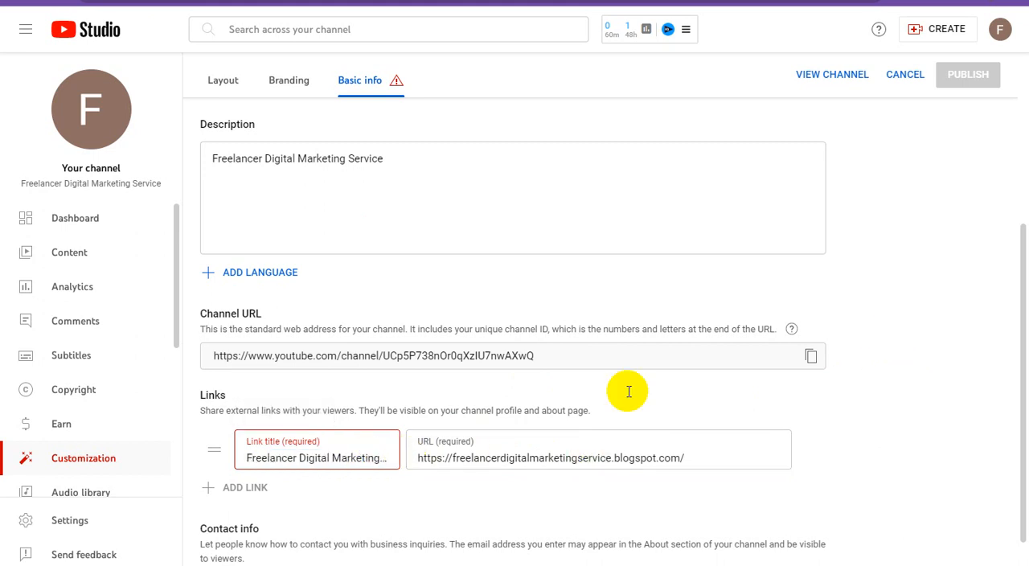
{"action": "left_click", "coordinate": [377, 459]}
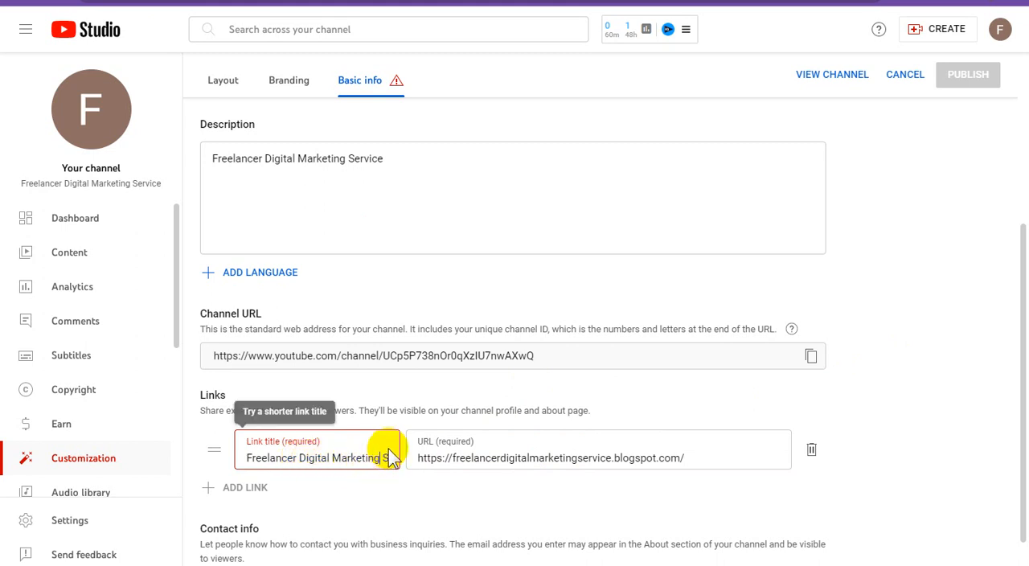
{"action": "key", "text": "BackSpace"}
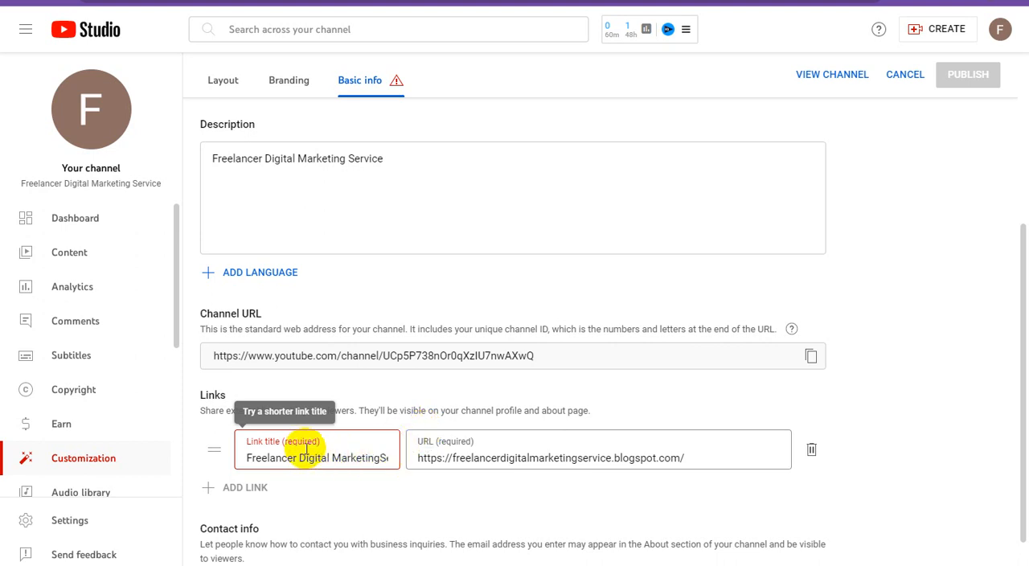
{"action": "key", "text": "BackSpace"}
{"action": "key", "text": "BackSpace"}
{"action": "key", "text": "BackSpace"}
{"action": "key", "text": "BackSpace"}
{"action": "key", "text": "BackSpace"}
{"action": "key", "text": "BackSpace"}
{"action": "key", "text": "BackSpace"}
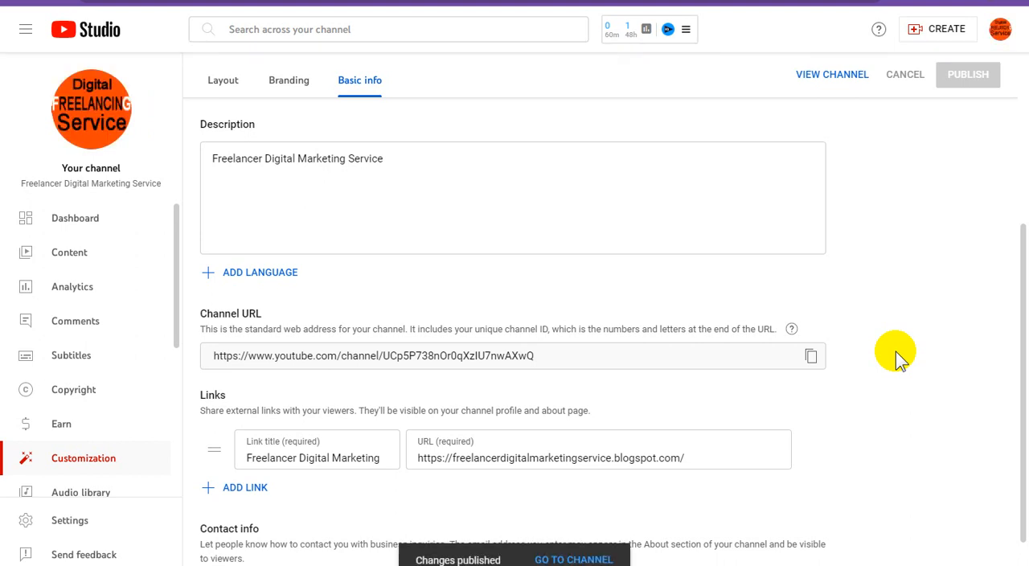
Return to the YouTube channel page and examine the published handle and website link in the channel header
{"action": "scroll", "coordinate": [902, 351], "scroll_direction": "down", "scroll_amount": 1}
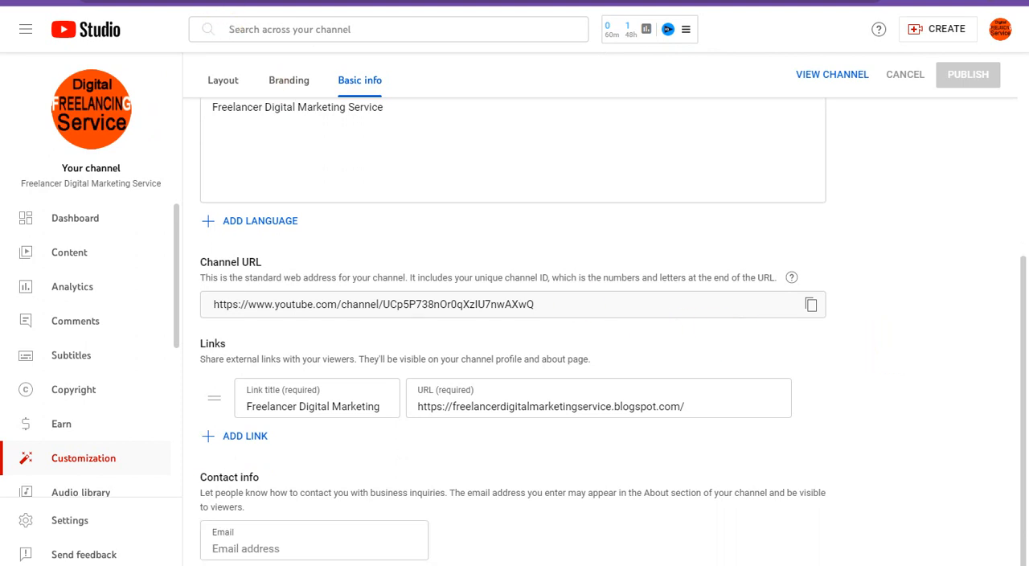
{"action": "left_click", "coordinate": [193, 2]}
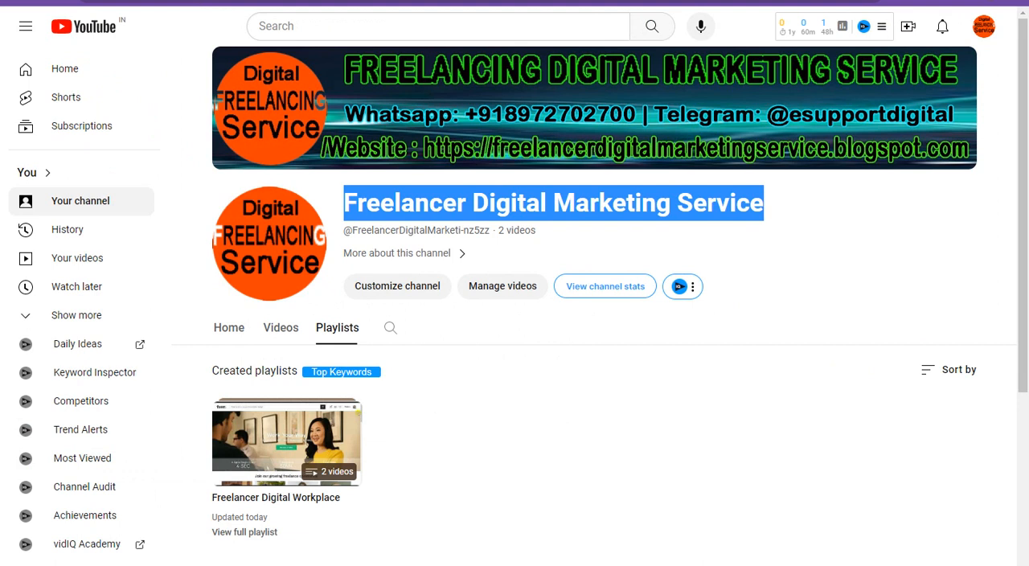
{"action": "left_click", "coordinate": [832, 218]}
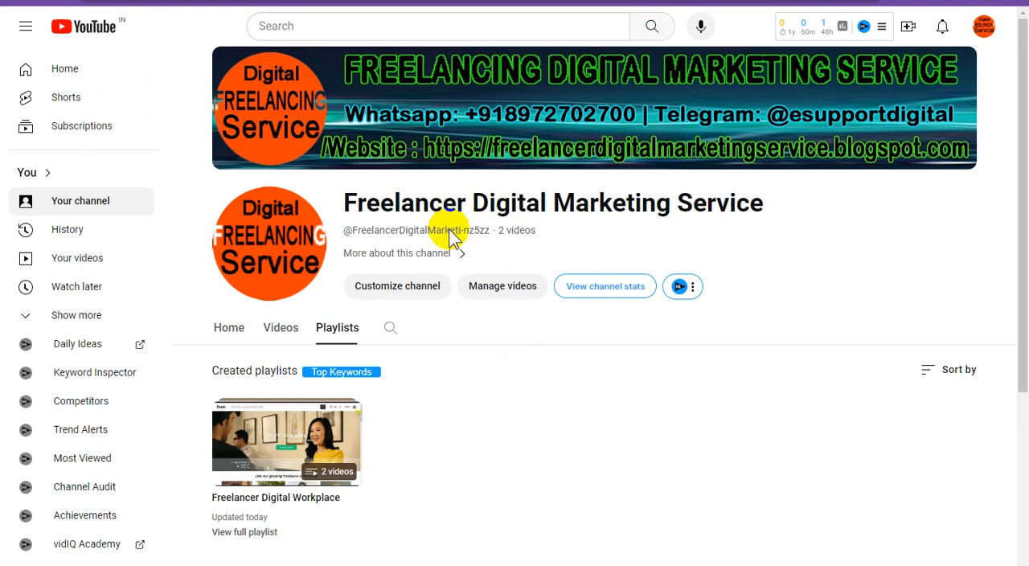
{"action": "left_click", "coordinate": [500, 287]}
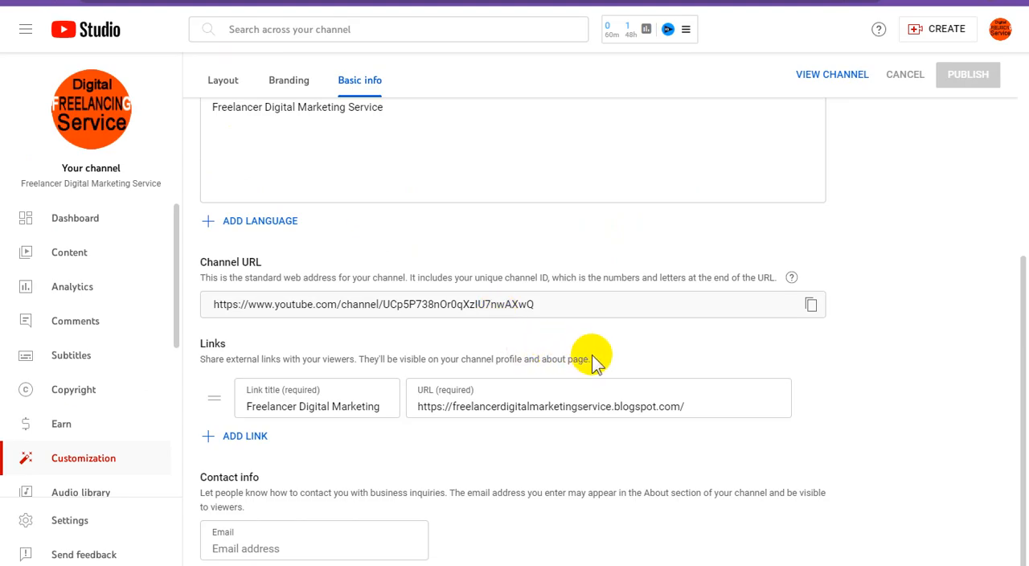
{"action": "scroll", "coordinate": [593, 358], "scroll_direction": "up", "scroll_amount": 5}
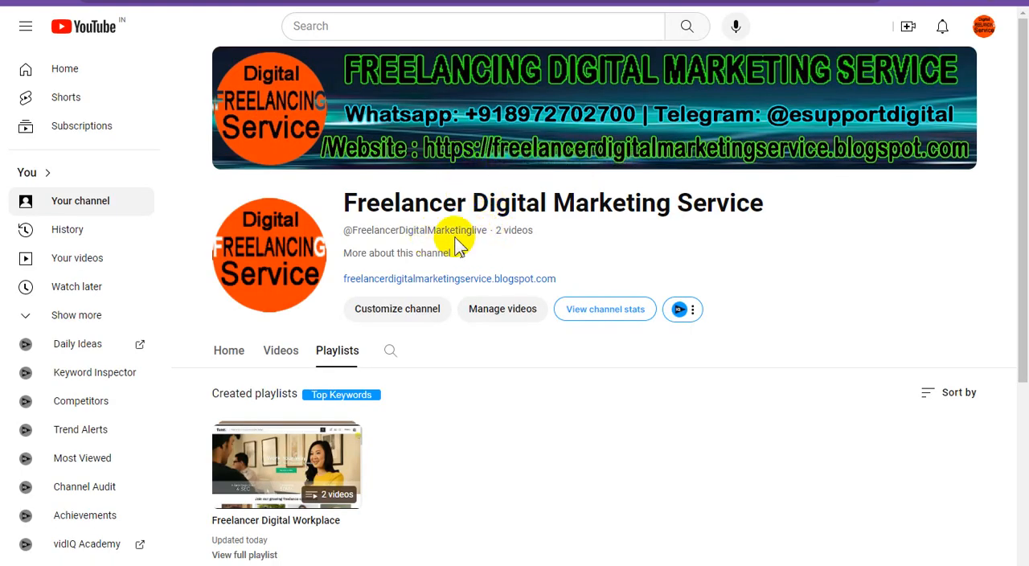
{"action": "scroll", "coordinate": [547, 269], "scroll_direction": "down", "scroll_amount": 3}
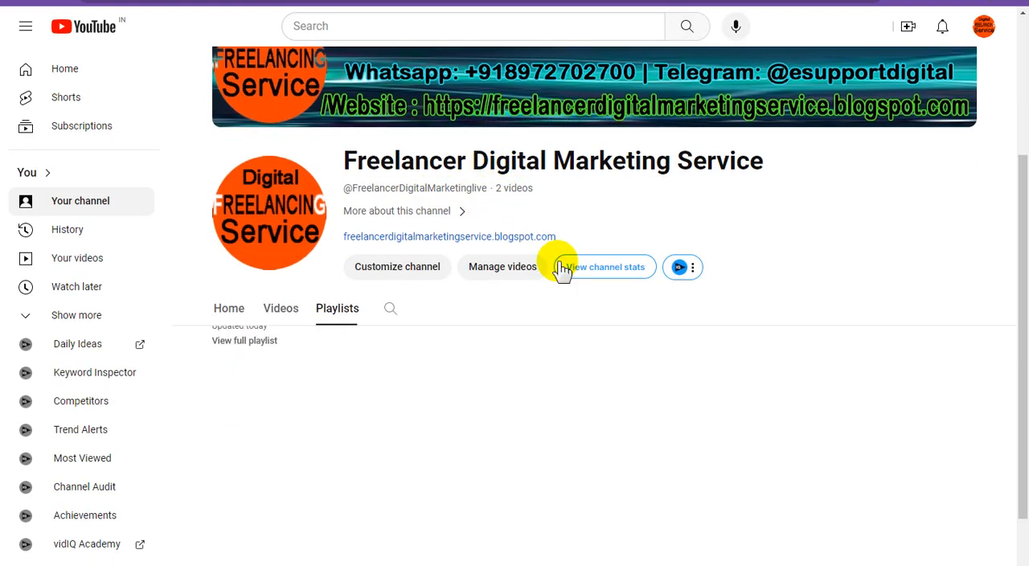
{"action": "scroll", "coordinate": [558, 261], "scroll_direction": "up", "scroll_amount": 4}
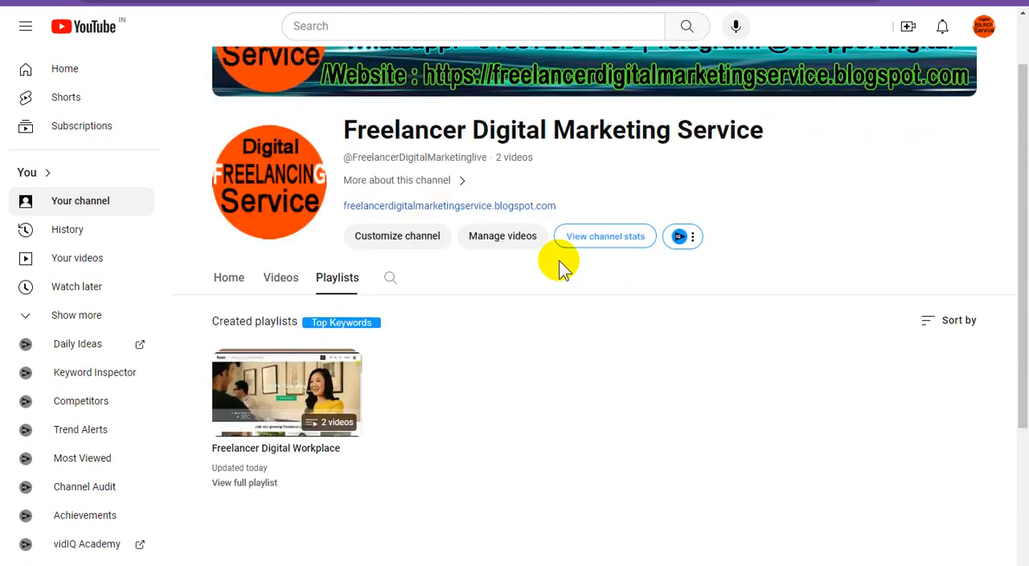